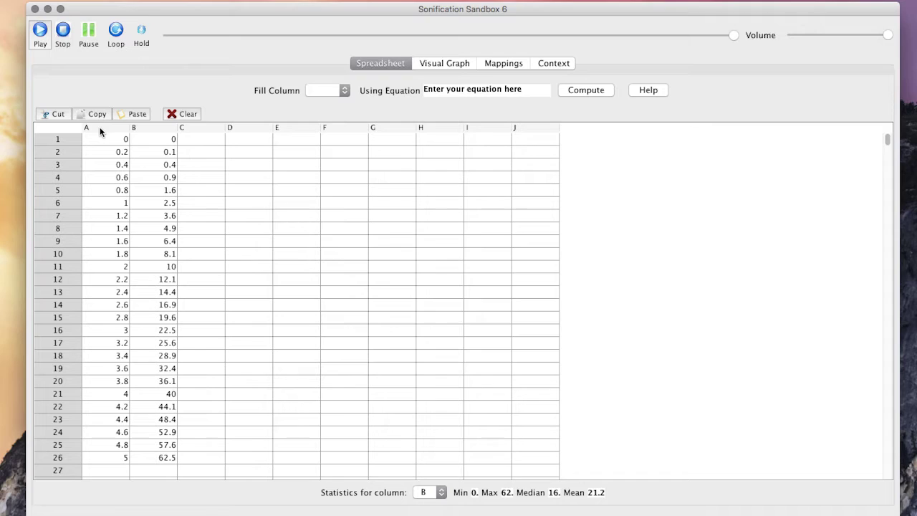
- Rename column A to 'Time (s)'
double_click(100, 126)
type("Tim")
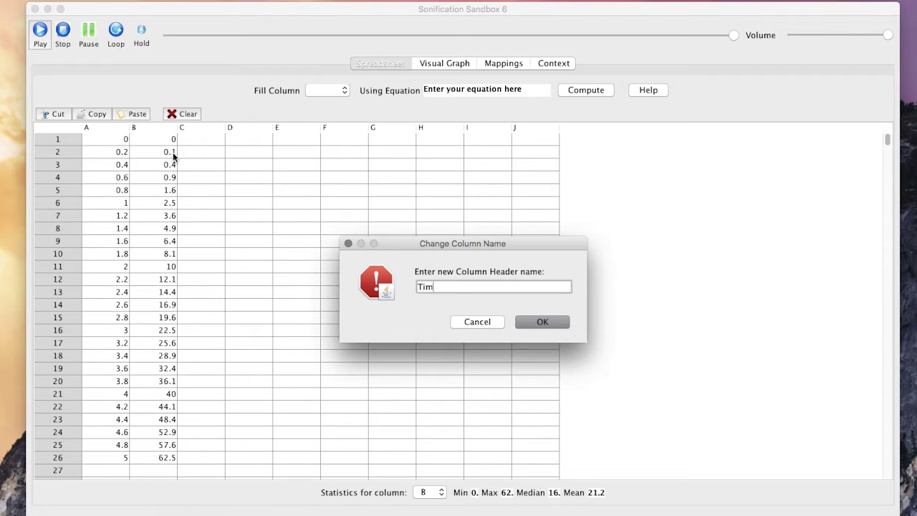
type("e (s)")
key("Return")
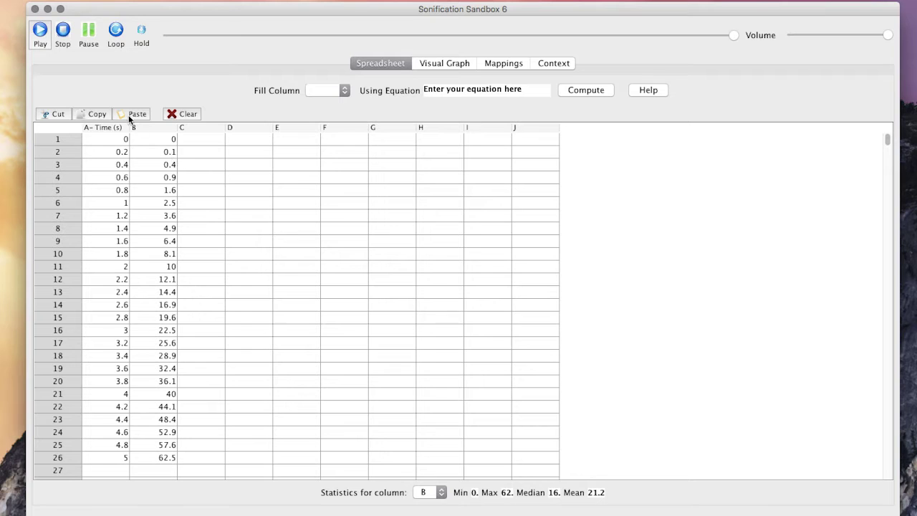
- Change the graph playing time from 10 to 5 seconds and play the Position (m) graph
left_click(435, 65)
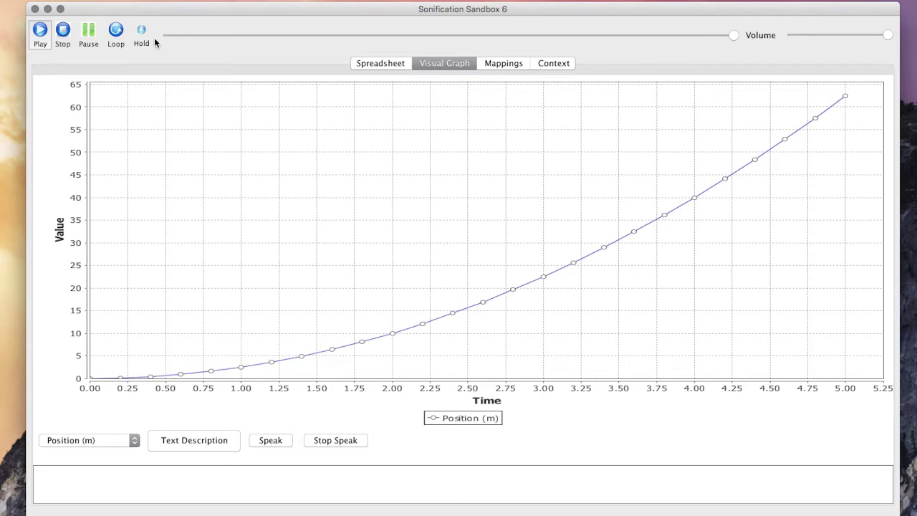
left_click(505, 68)
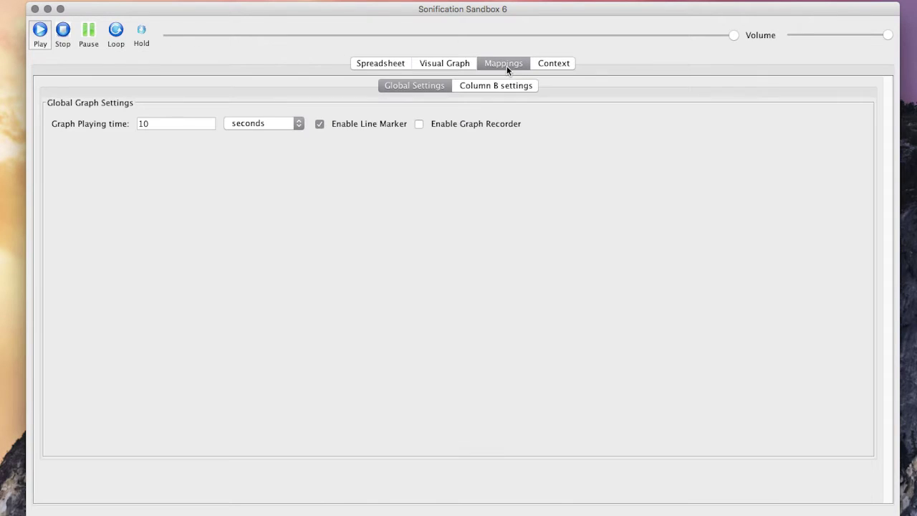
left_click(181, 121)
key("BackSpace")
key("BackSpace")
type("5")
left_click(445, 63)
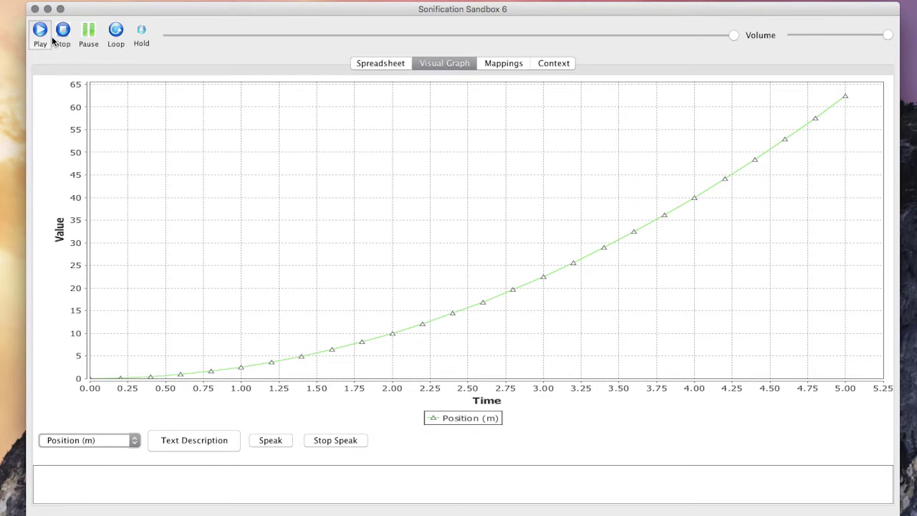
left_click(41, 36)
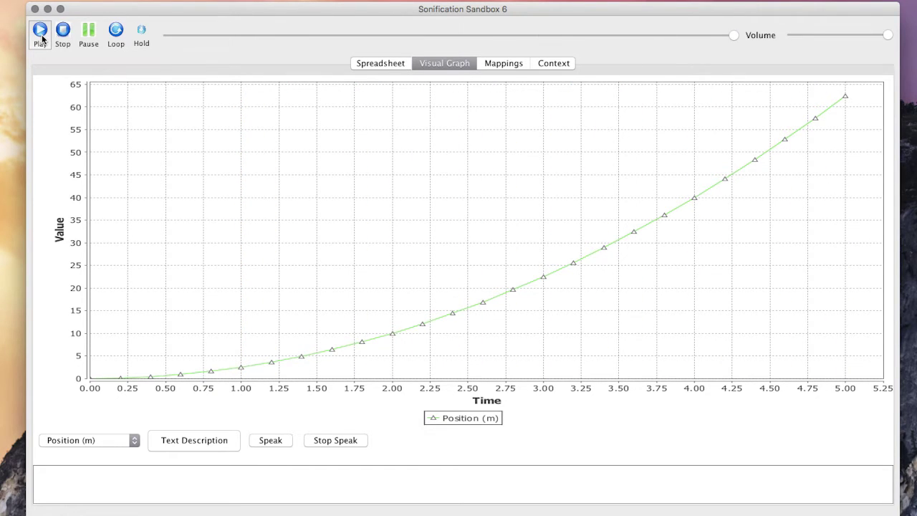
- Set column B's timbre to Tubular Bells
left_click(499, 64)
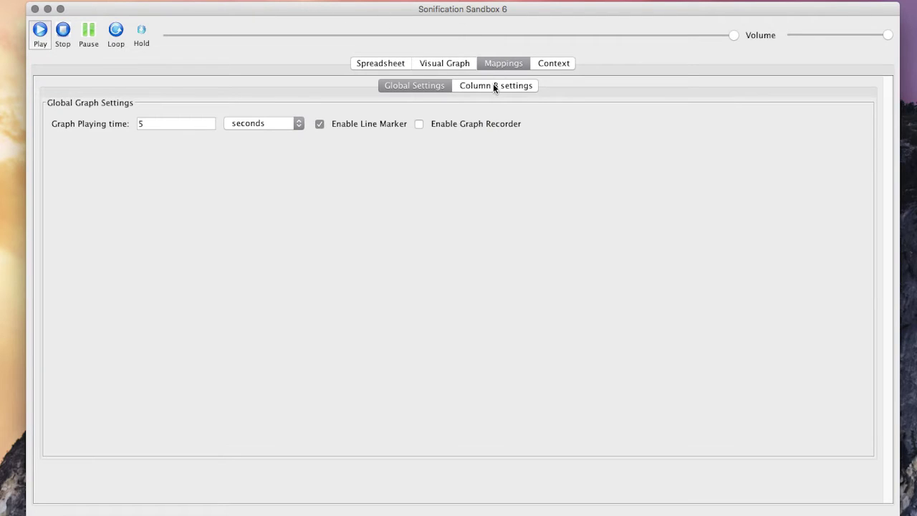
left_click(492, 84)
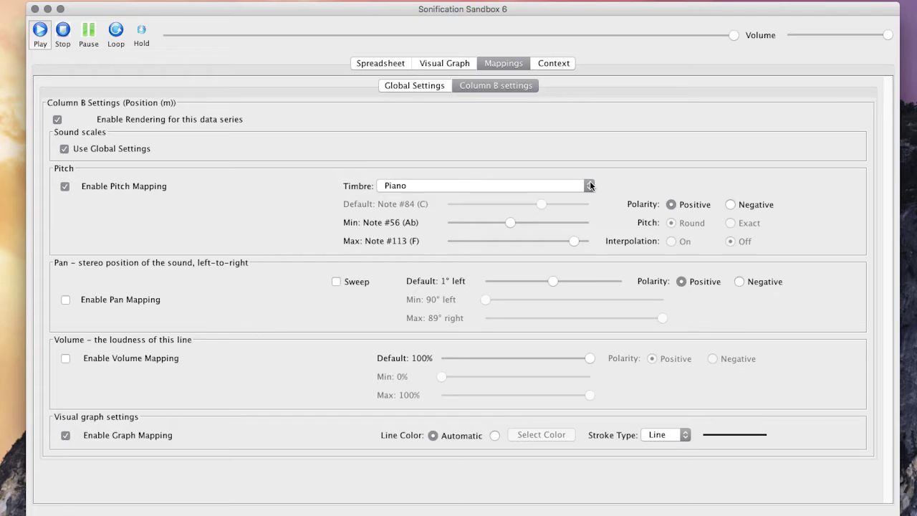
left_click(590, 185)
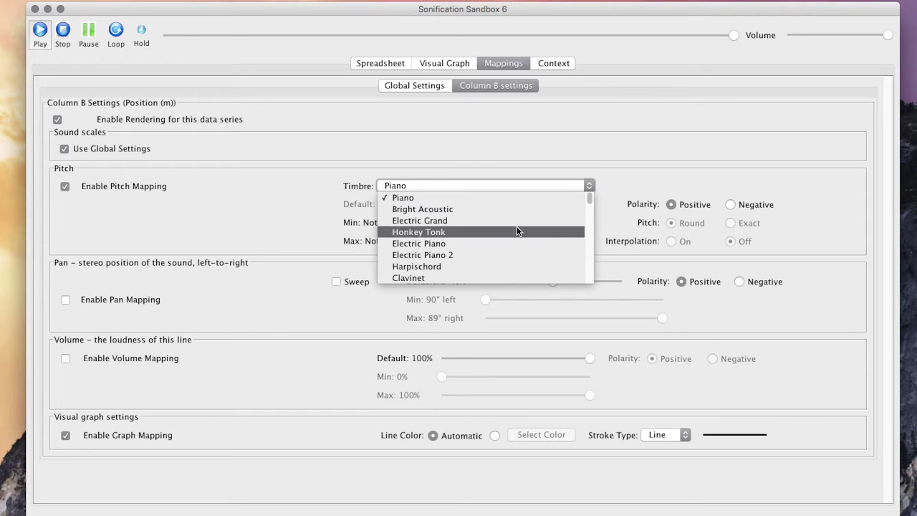
scroll(518, 230, "down", 12)
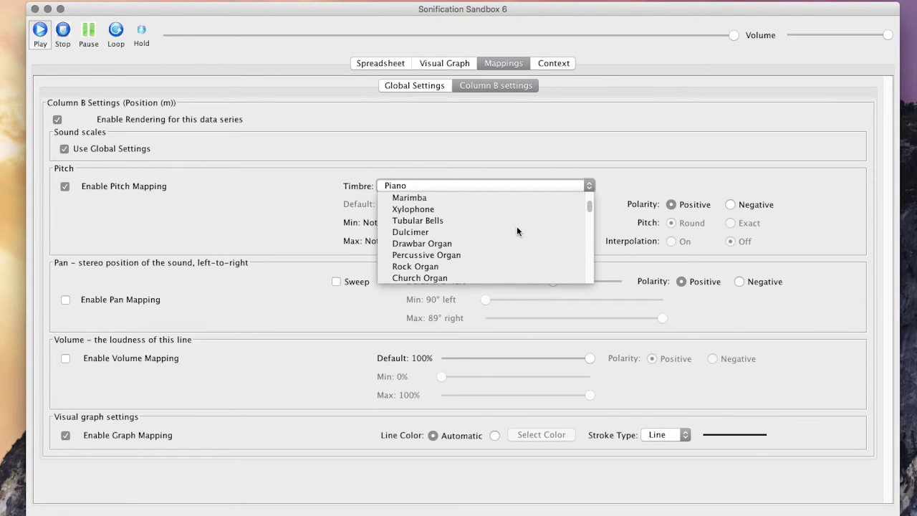
left_click(430, 220)
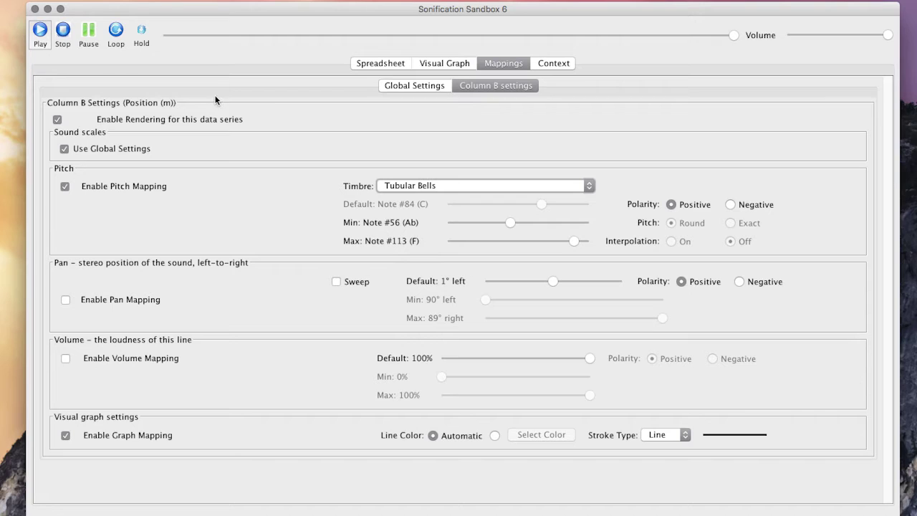
- Play the Tubular Bells series, switch pitch polarity to Negative, and replay it
left_click(41, 36)
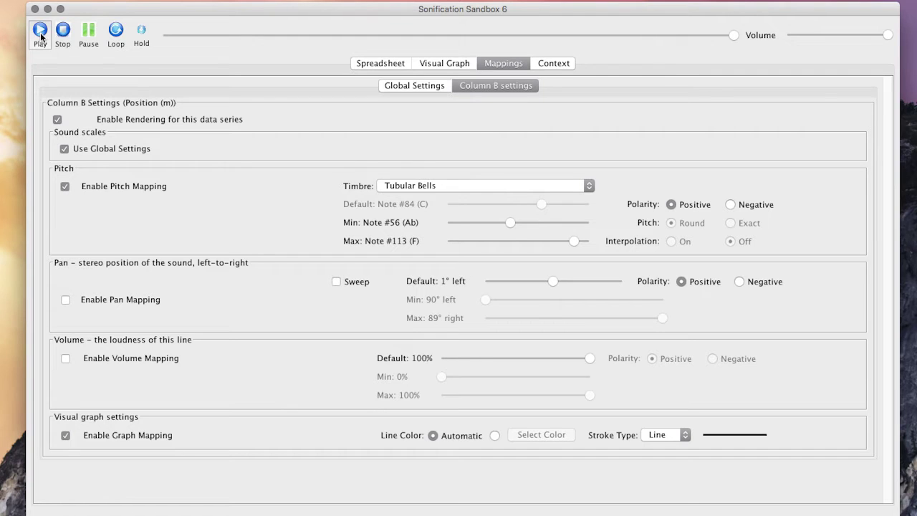
left_click(730, 205)
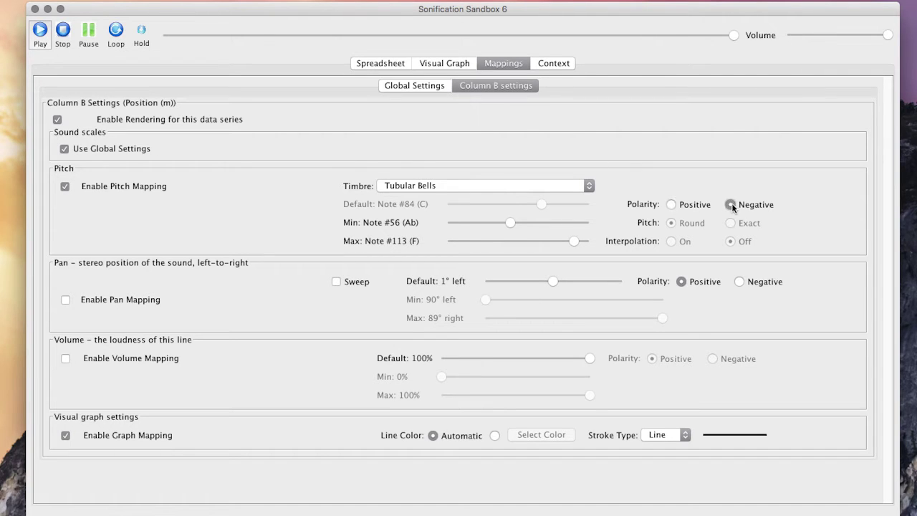
left_click(39, 32)
- Stop playback, reset pitch polarity to Positive, swap pitch for Negative-polarity volume mapping, and play
left_click(63, 32)
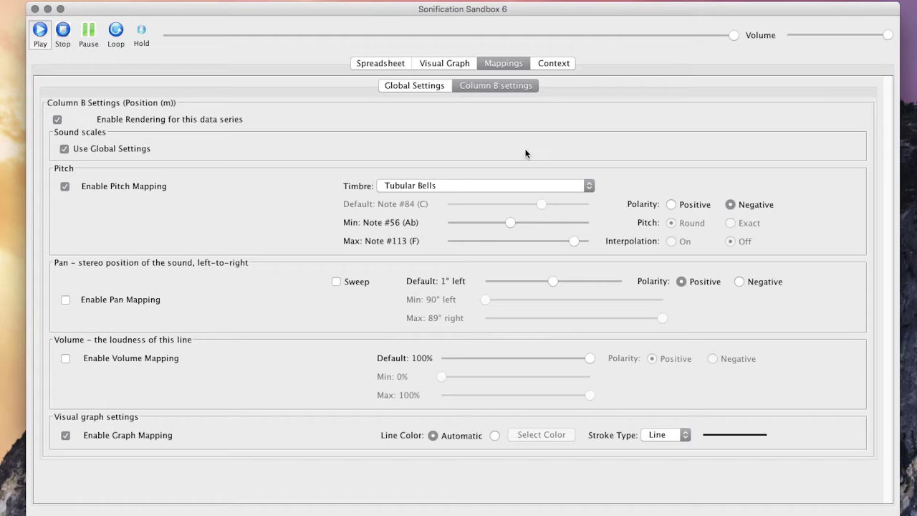
left_click(671, 205)
left_click(65, 187)
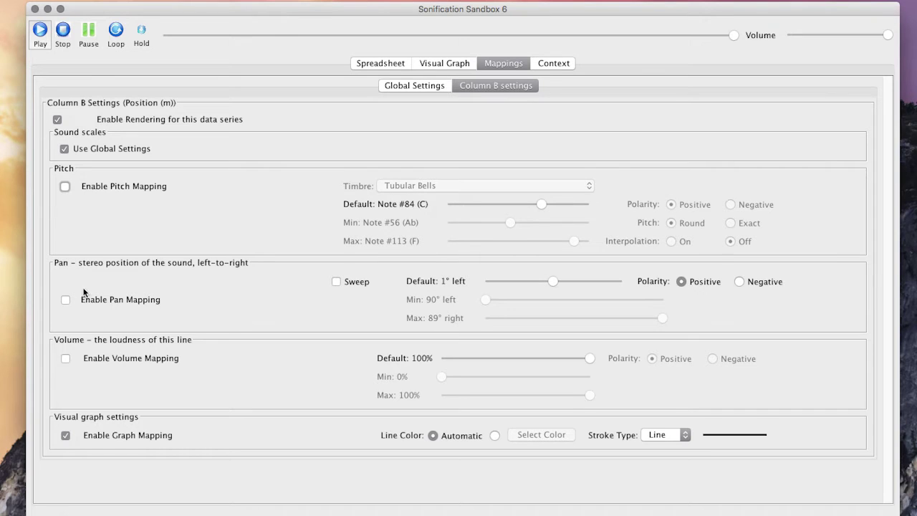
left_click(66, 360)
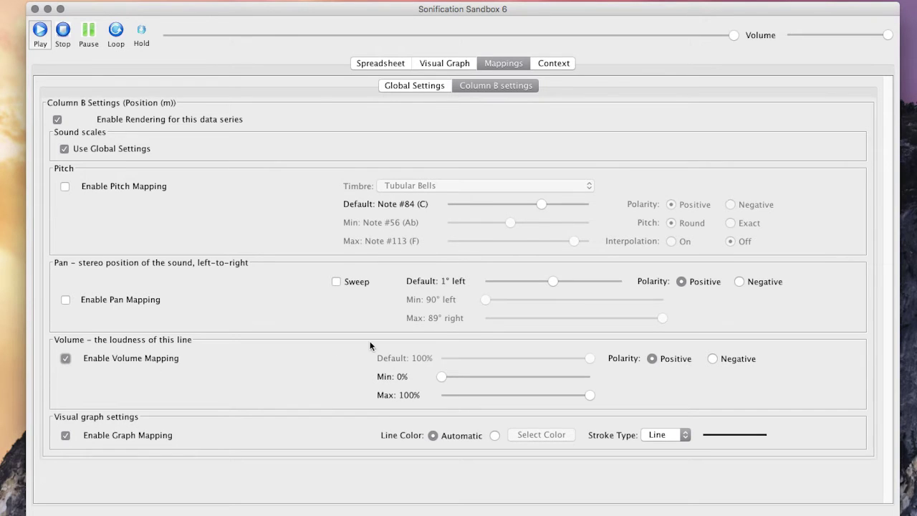
left_click(713, 358)
left_click(40, 32)
- Change Column C's timbre from Piano to Cello
left_click(444, 63)
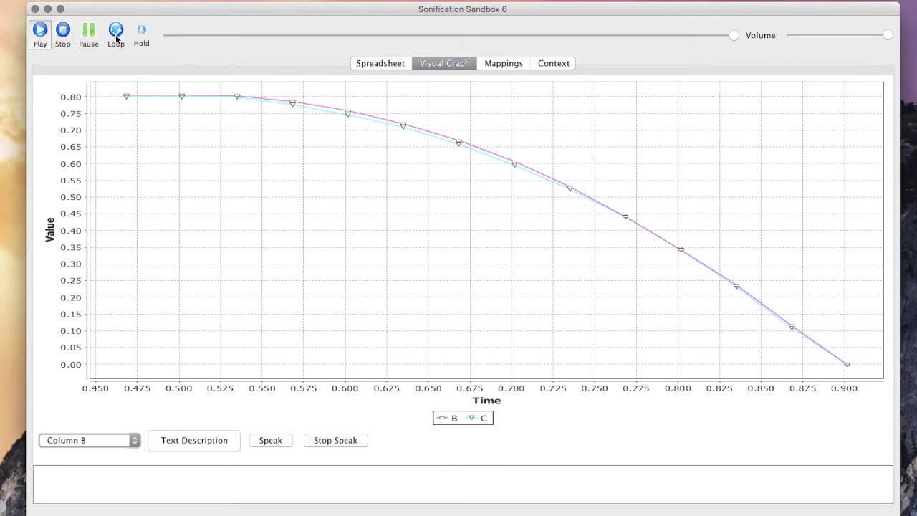
left_click(514, 64)
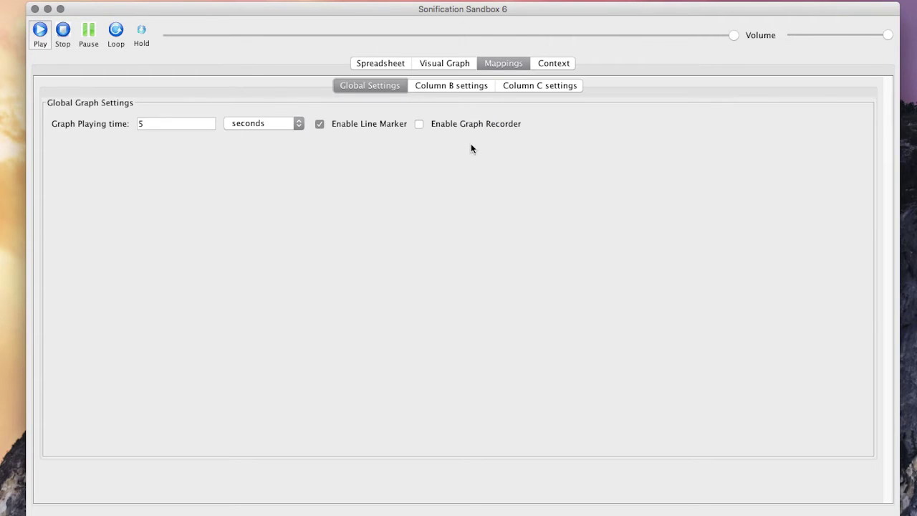
left_click(462, 86)
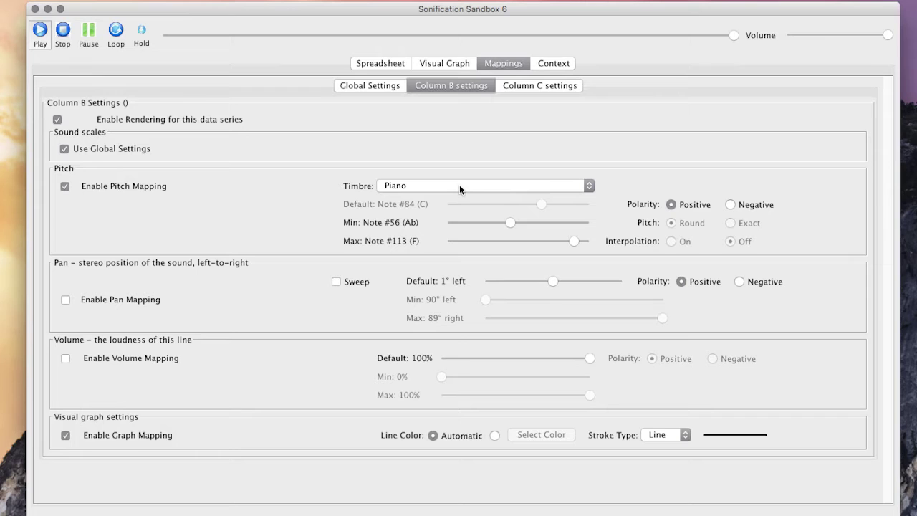
left_click(545, 83)
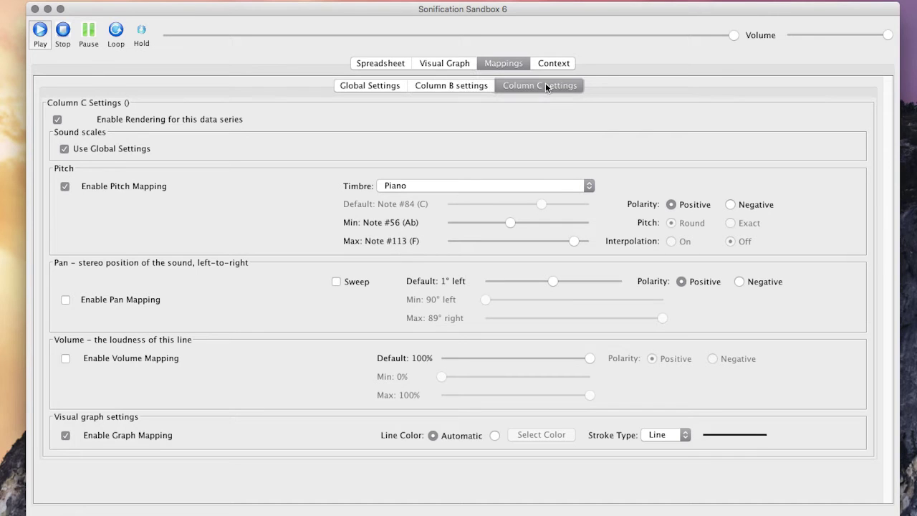
left_click(571, 180)
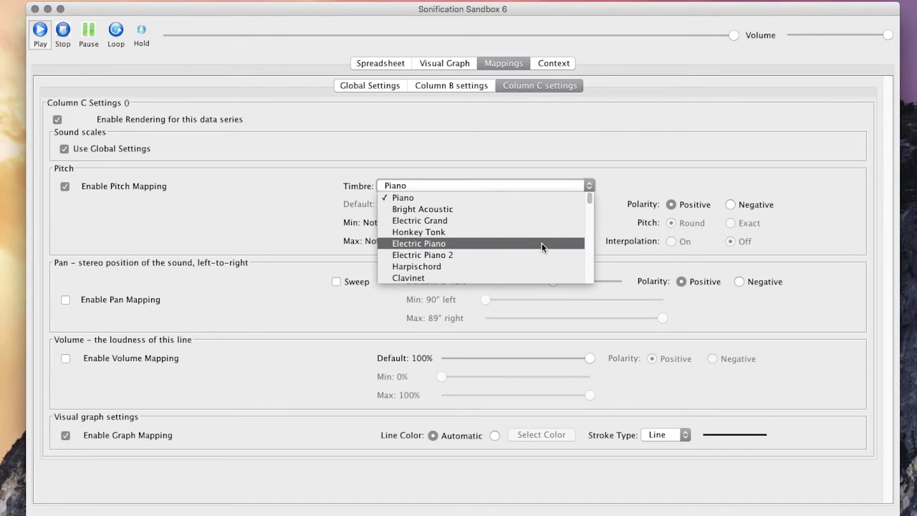
scroll(543, 246, "down", 4)
scroll(543, 248, "down", 6)
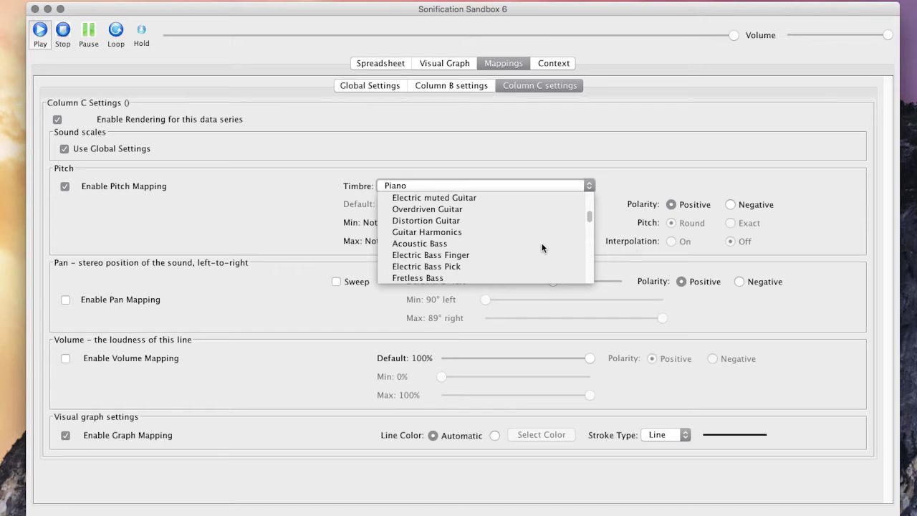
scroll(542, 247, "down", 3)
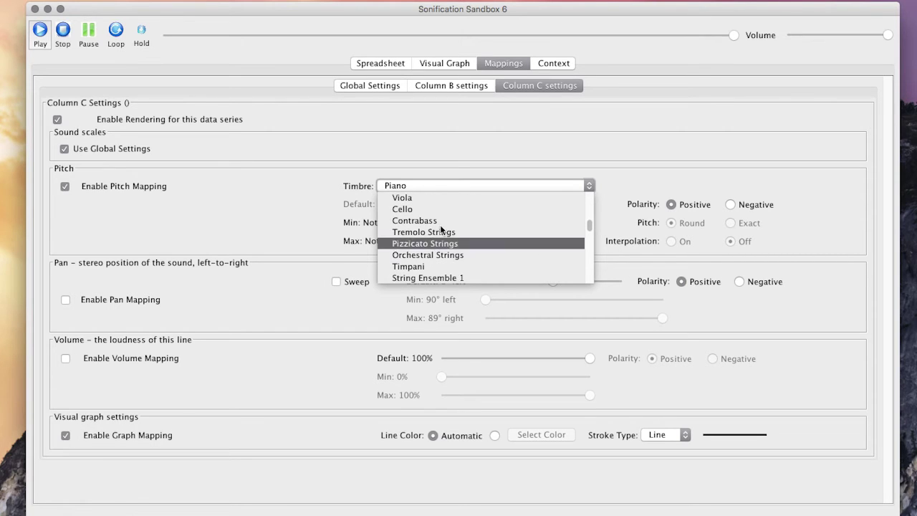
left_click(414, 212)
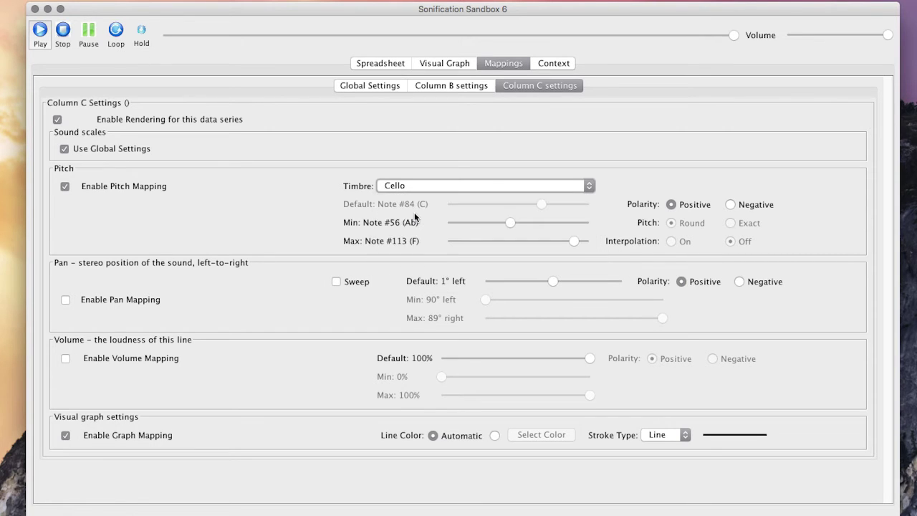
- Play the two-line B and C graph, then review Column C's settings and return to the graph
left_click(452, 86)
left_click(444, 64)
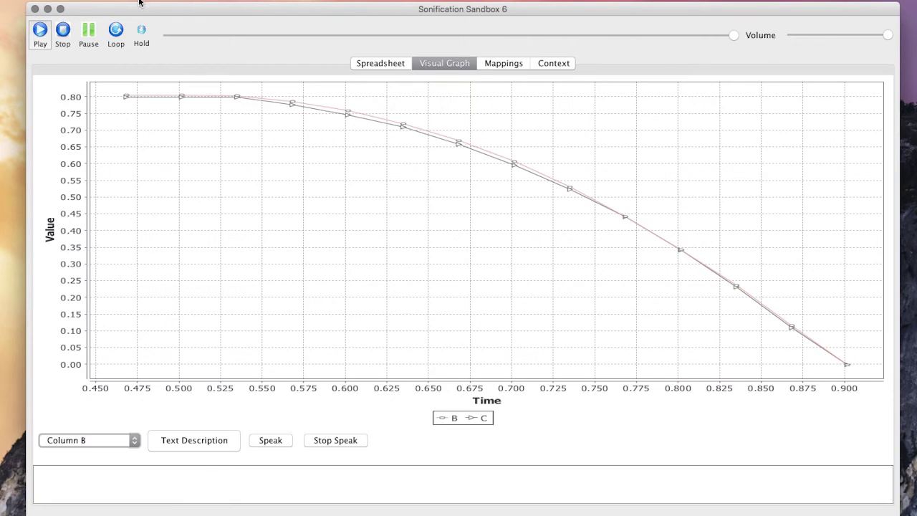
left_click(39, 36)
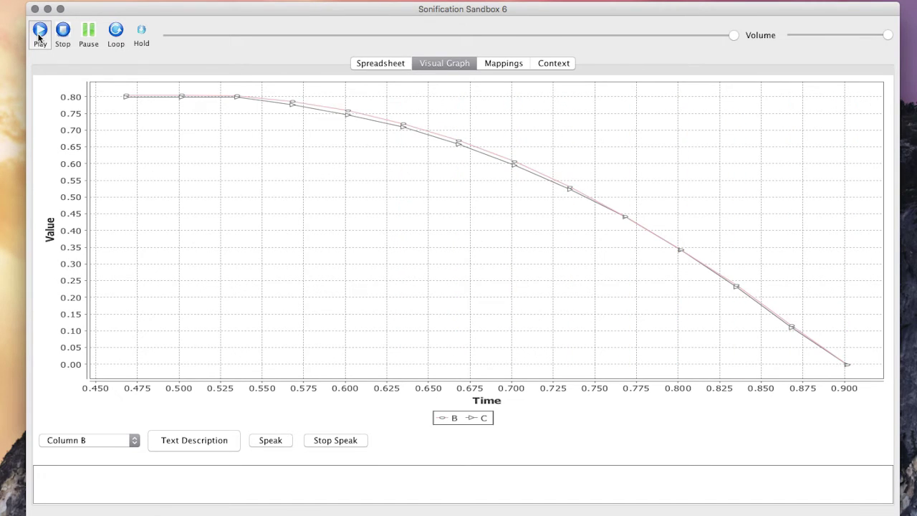
left_click(515, 62)
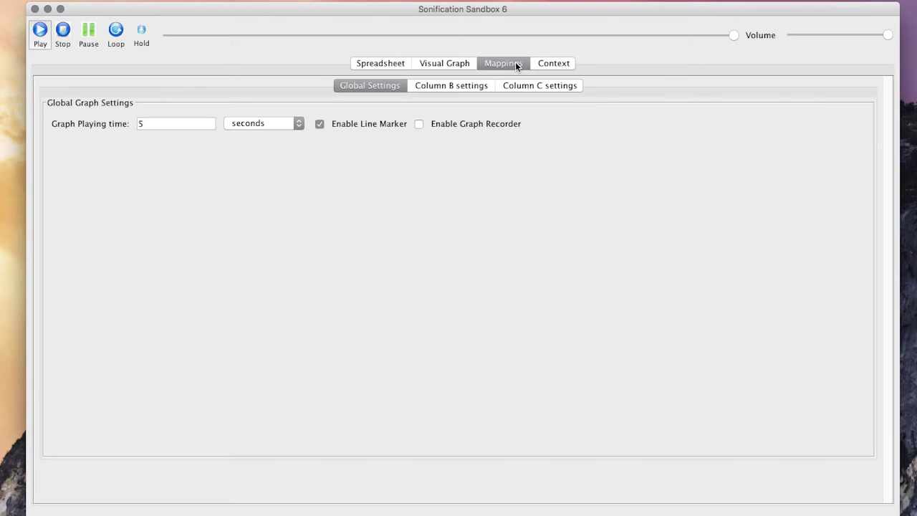
left_click(530, 86)
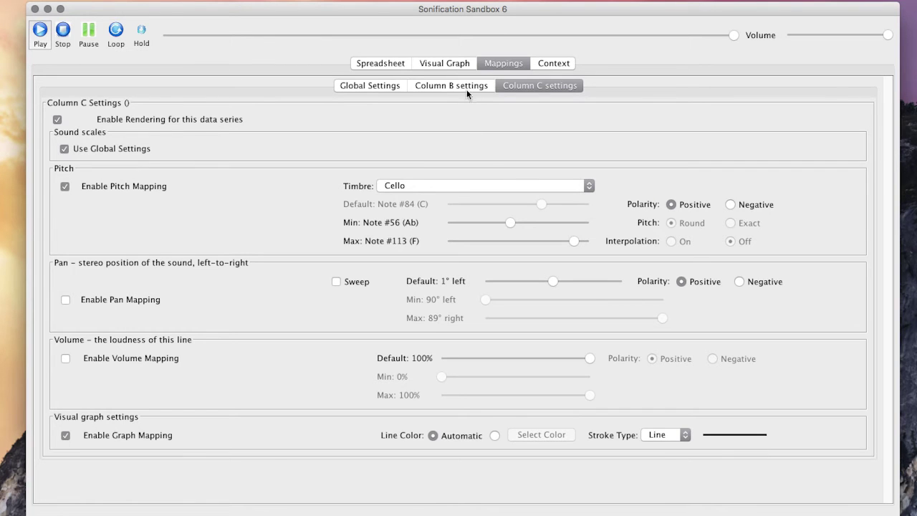
left_click(444, 63)
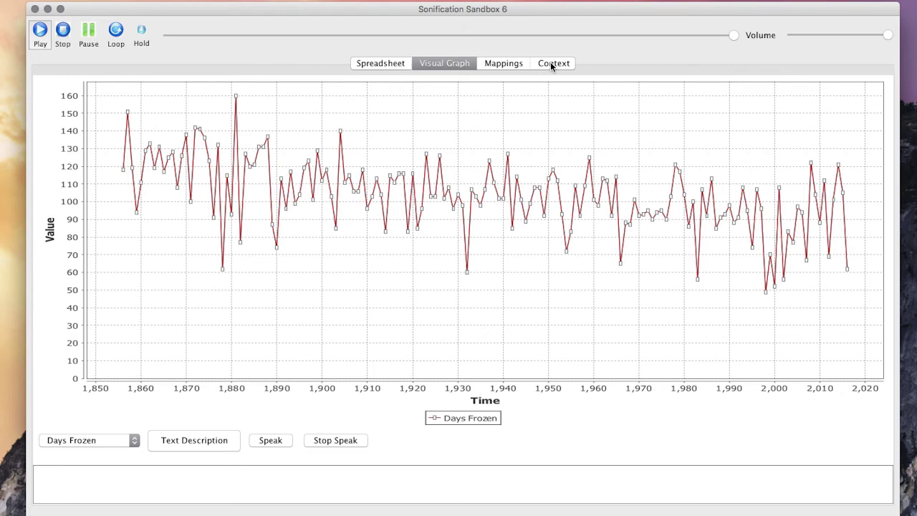
- Play the Days Frozen lake-ice graph as sound, twice
left_click(444, 63)
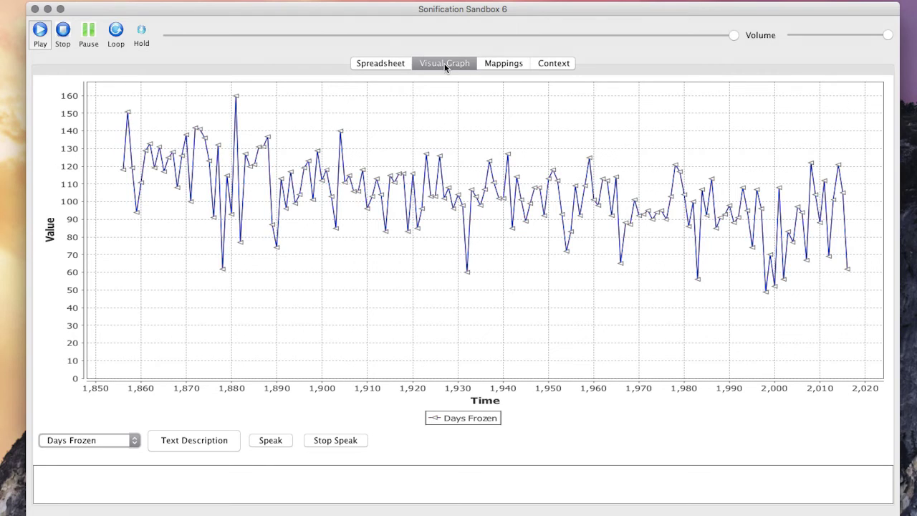
left_click(40, 30)
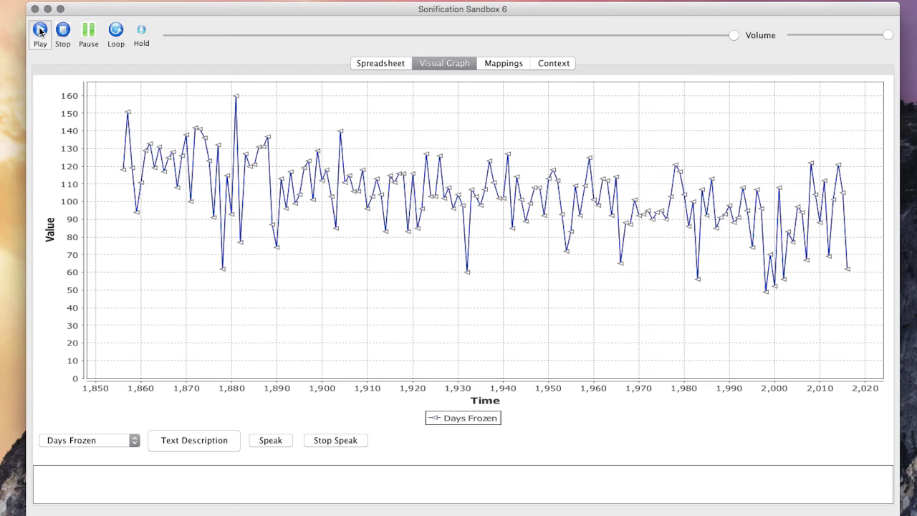
left_click(39, 30)
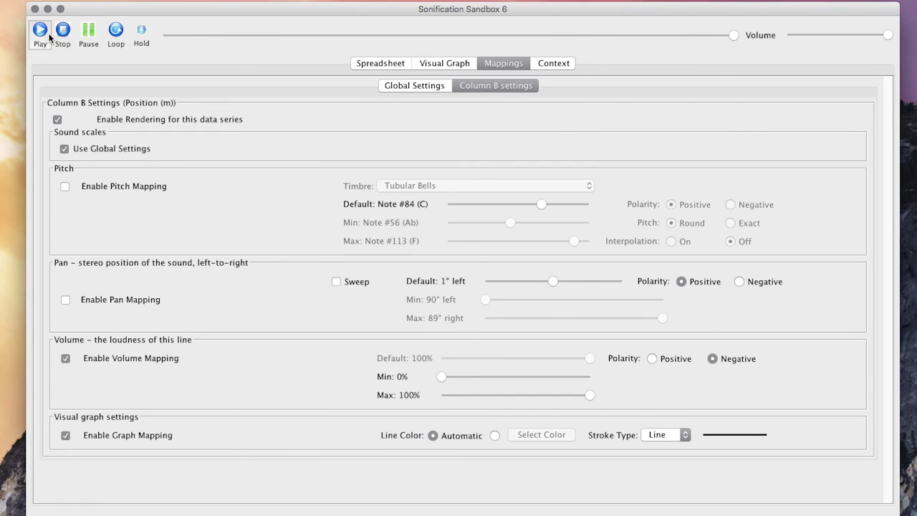
- Switch Position (m) from volume to pitch mapping and show its position-over-time graph
left_click(66, 358)
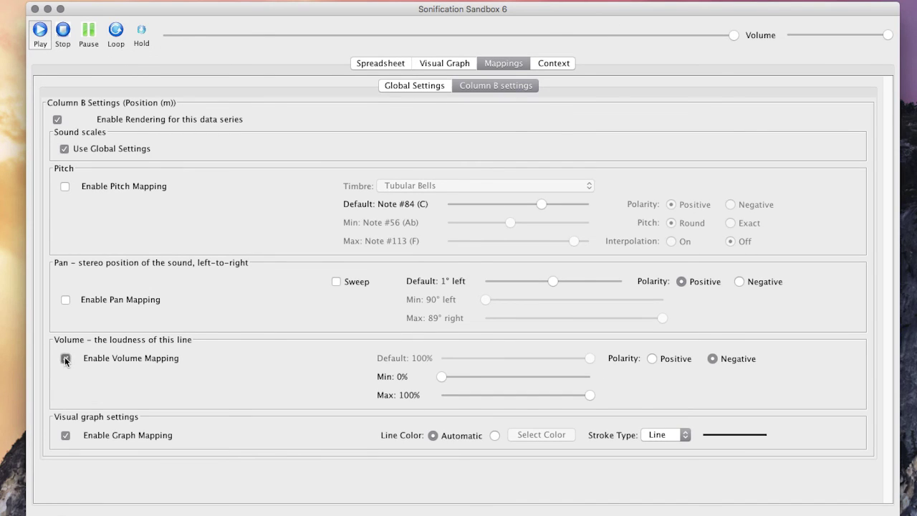
left_click(63, 188)
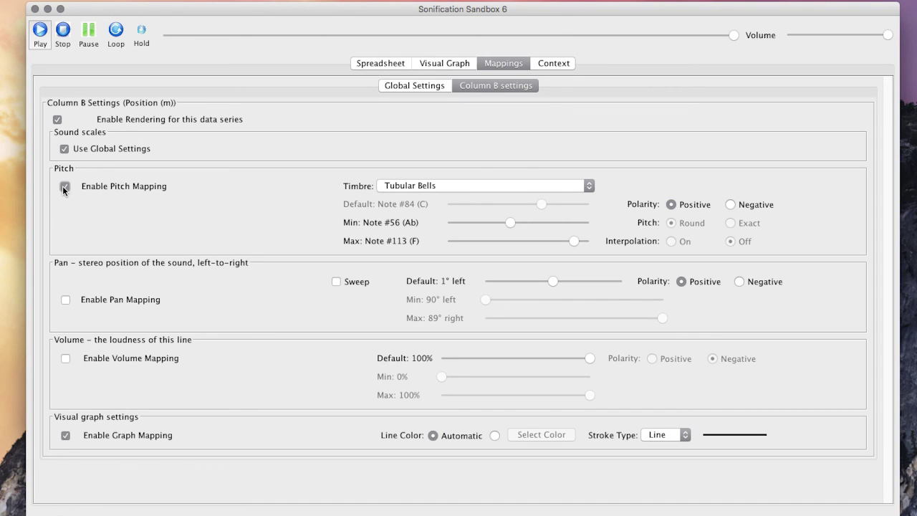
left_click(448, 62)
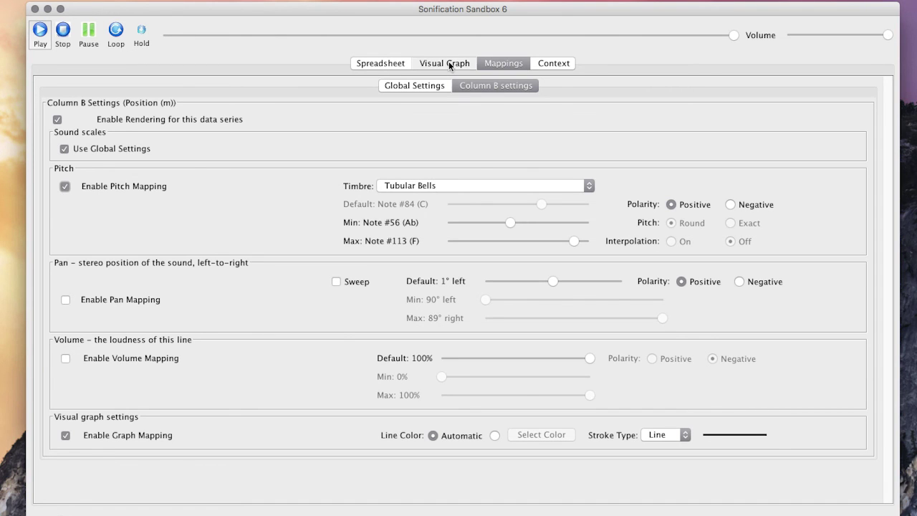